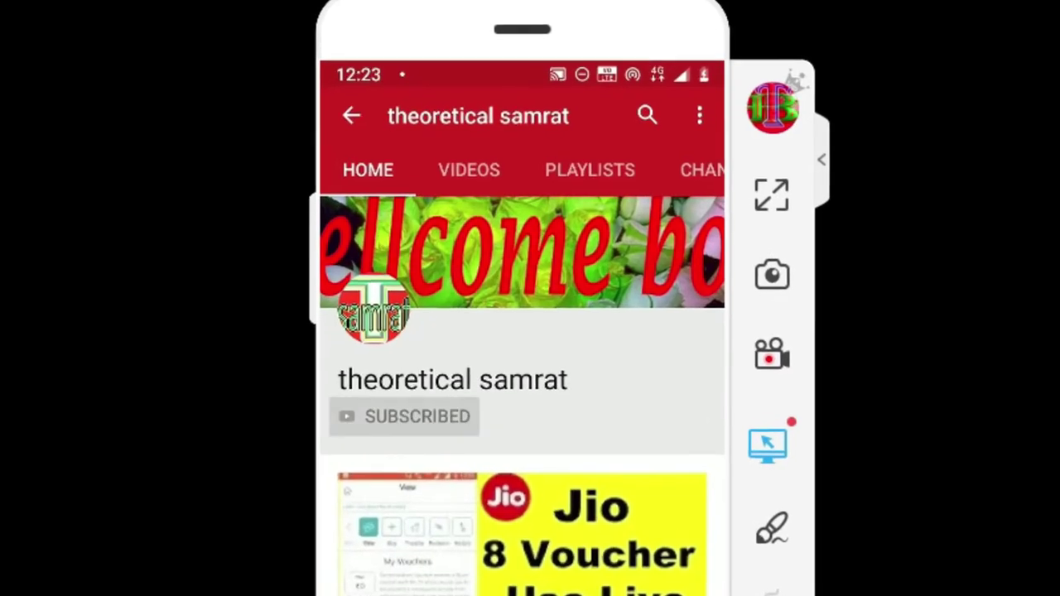
# Step: Set the subscribed YouTube channel's notifications to All
pyautogui.click(521, 416)
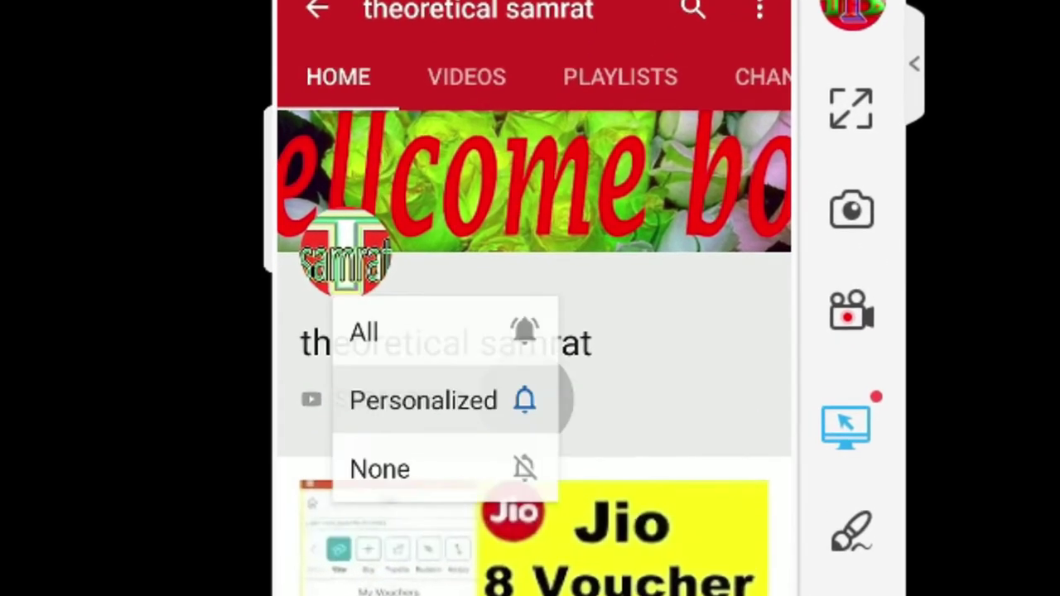
pyautogui.click(431, 331)
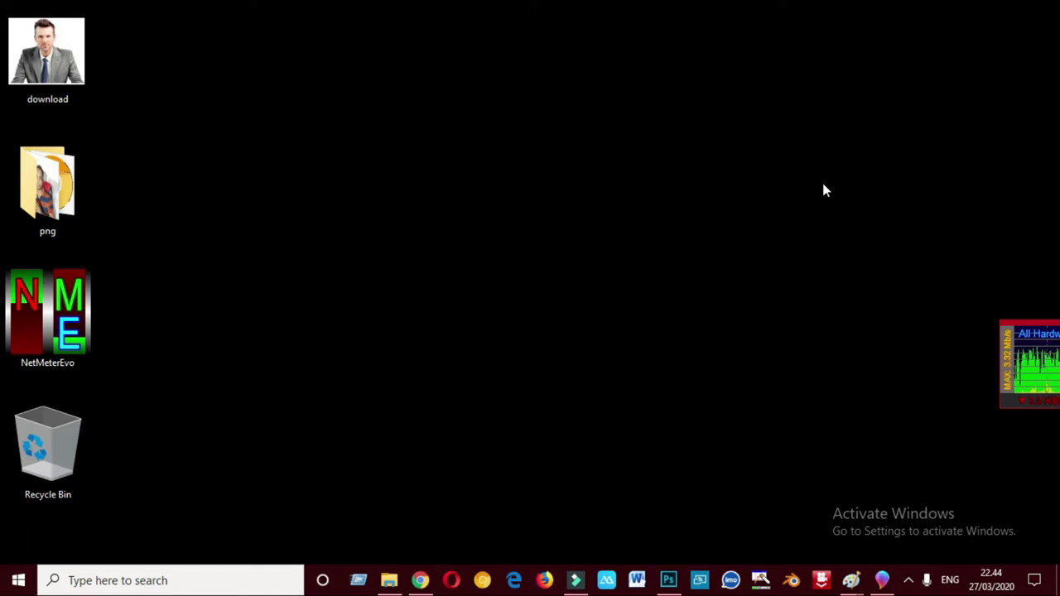
# Step: Switch to Chrome and save the man in the light blue shirt from the "man png photos" results to the Desktop as JPEG "download (1)"
pyautogui.click(420, 579)
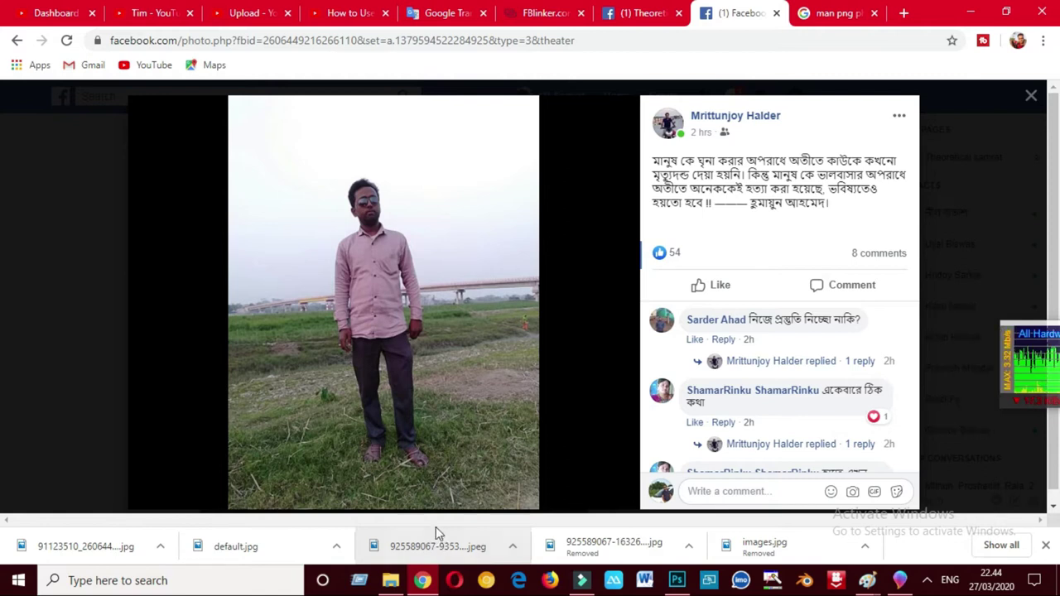
pyautogui.click(827, 14)
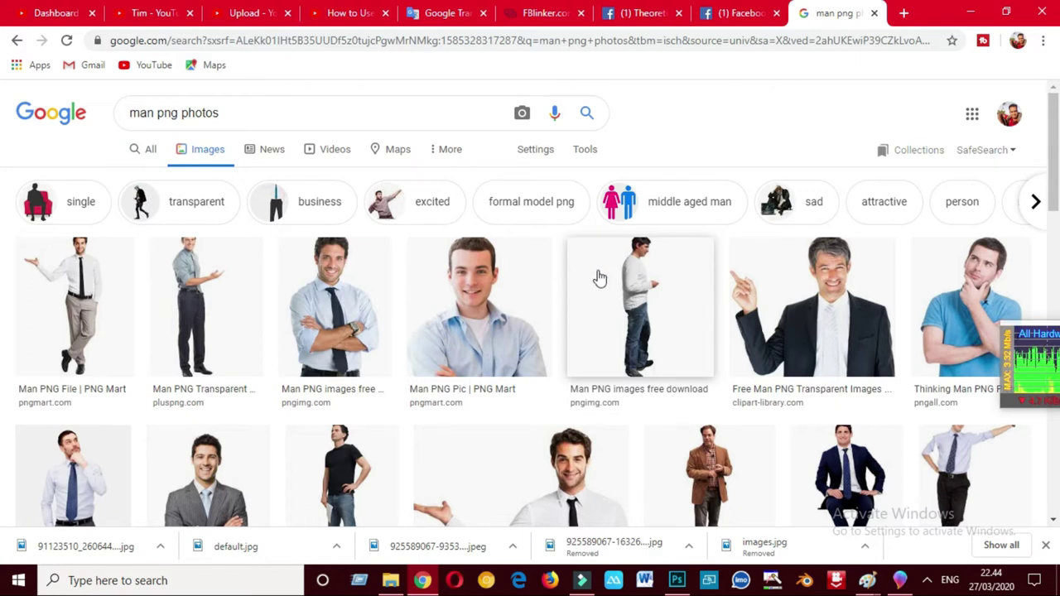
pyautogui.rightClick(485, 282)
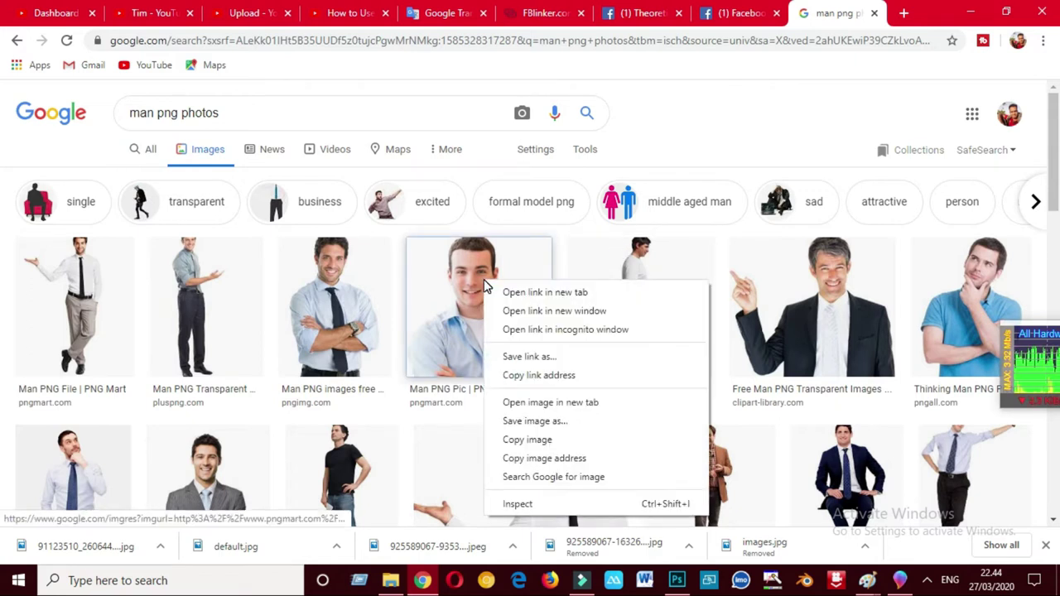
pyautogui.click(540, 420)
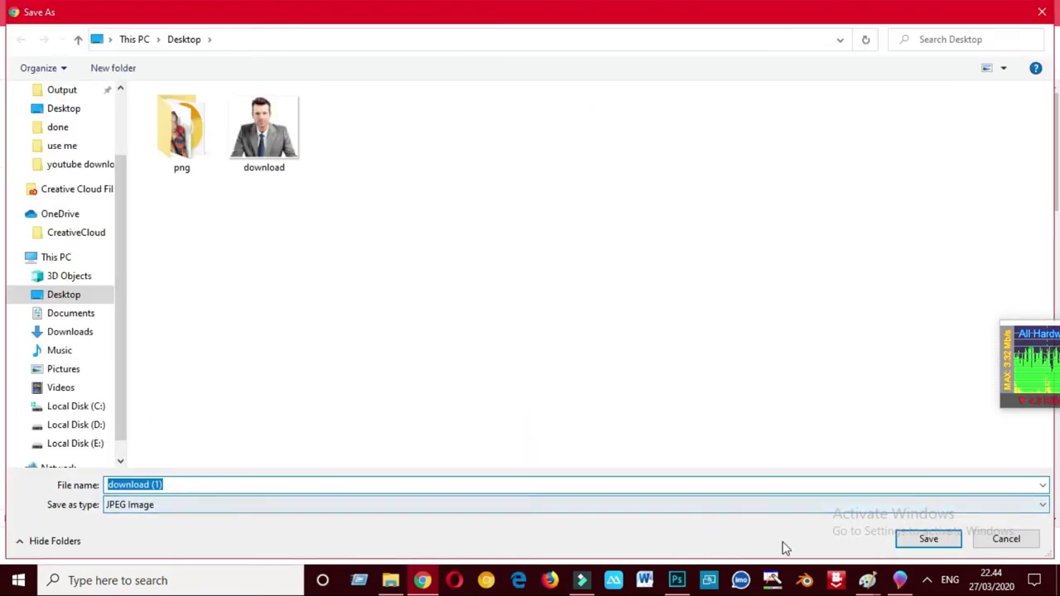
pyautogui.click(919, 542)
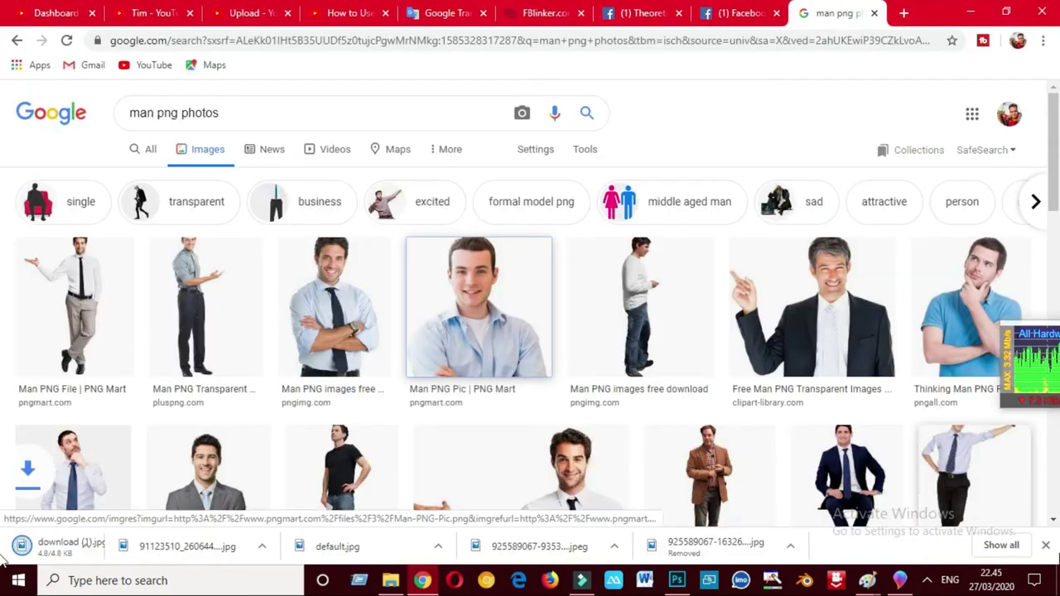
# Step: Check the file type and size of the download (1) image in its properties on the desktop
pyautogui.click(1057, 584)
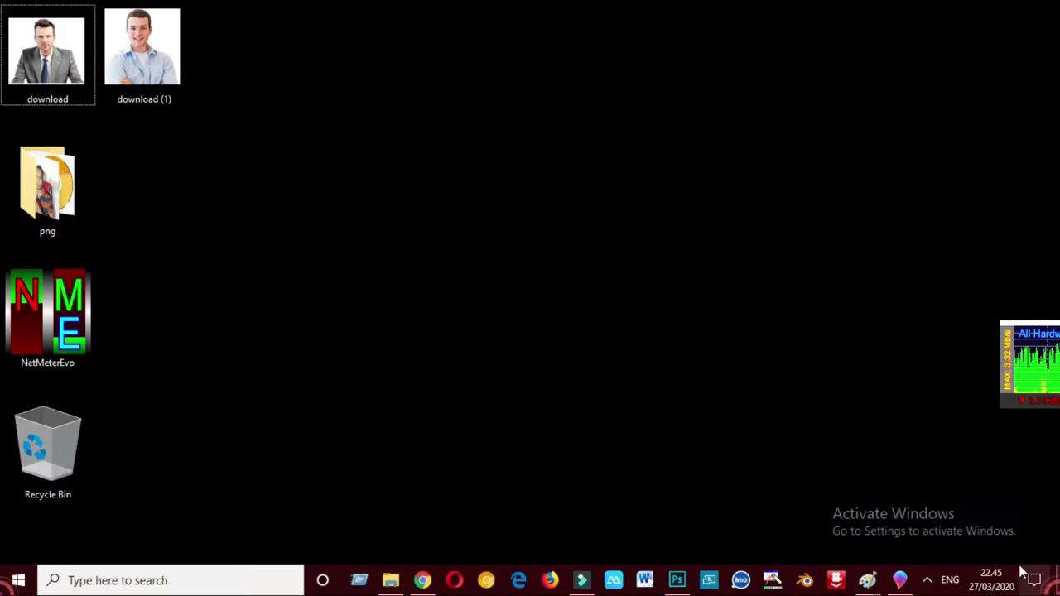
pyautogui.rightClick(41, 66)
pyautogui.press('Escape')
pyautogui.rightClick(130, 52)
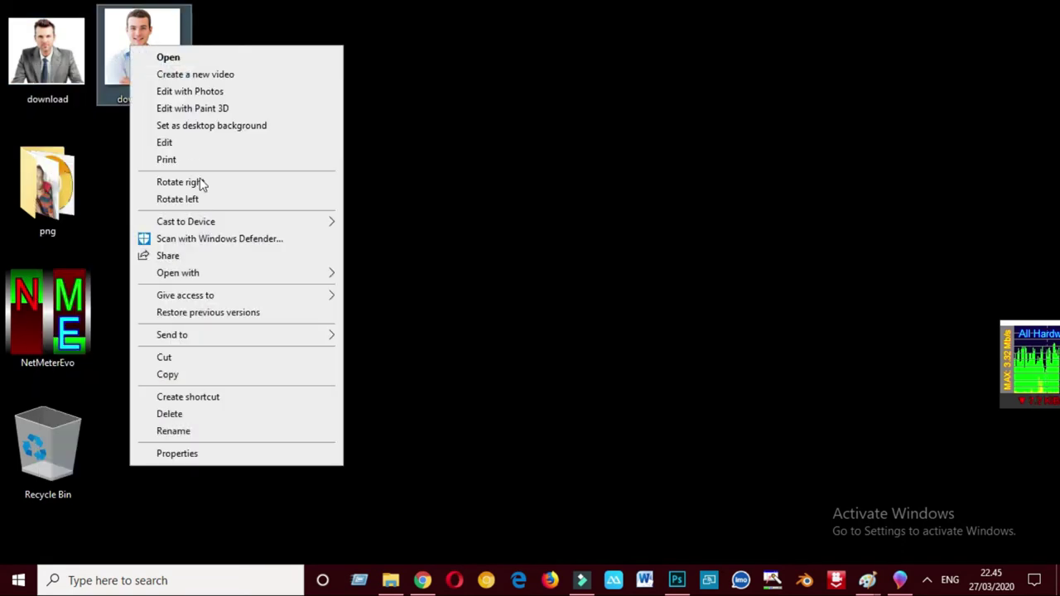
pyautogui.click(265, 455)
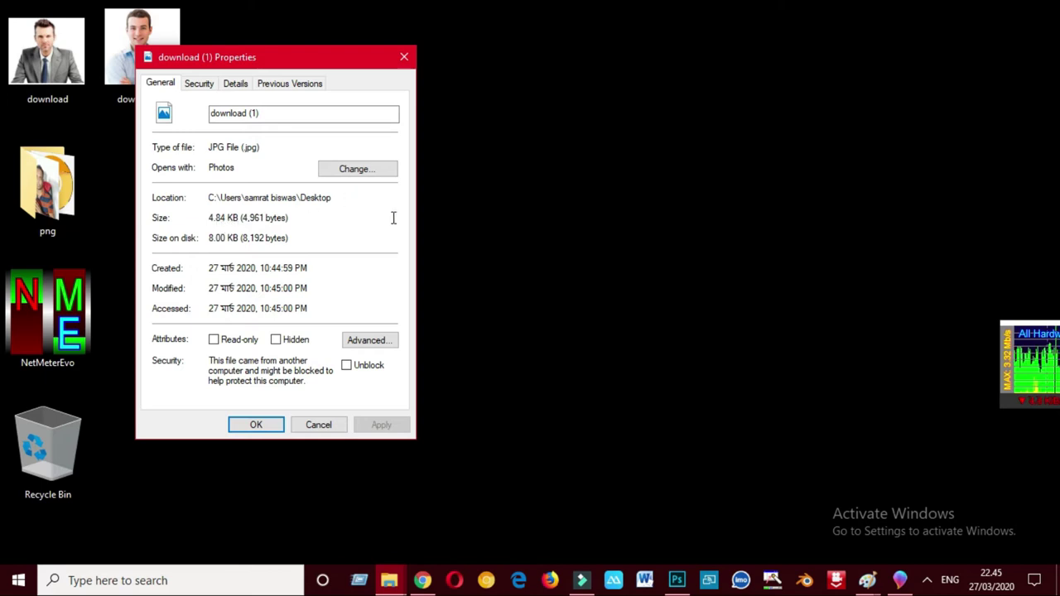
pyautogui.click(404, 59)
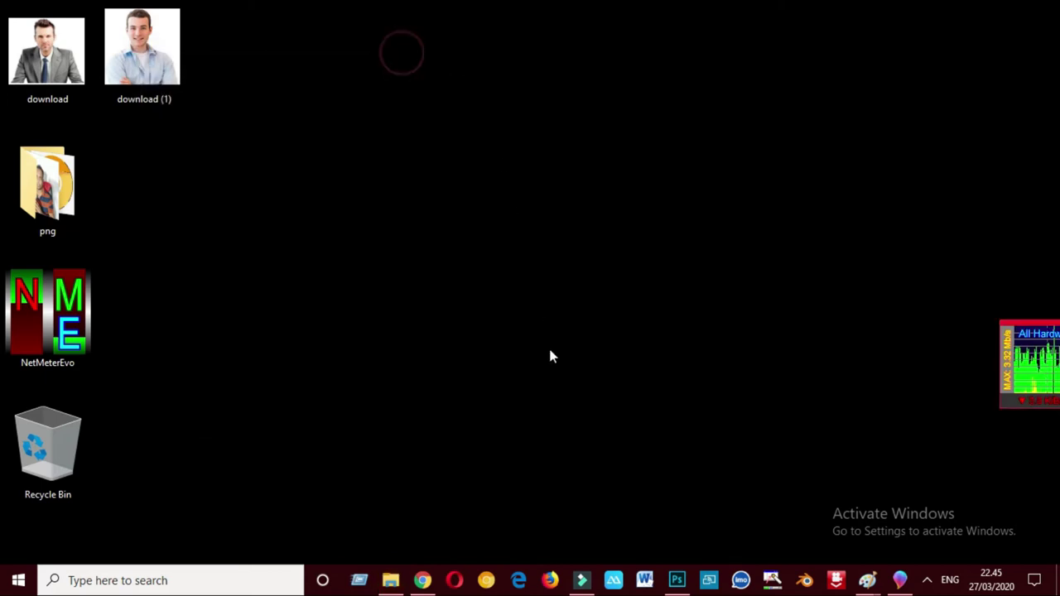
# Step: Return to Chrome, open the Facebook photo of the man standing in a grassy field and save it to the Desktop as a JPEG image
pyautogui.click(422, 581)
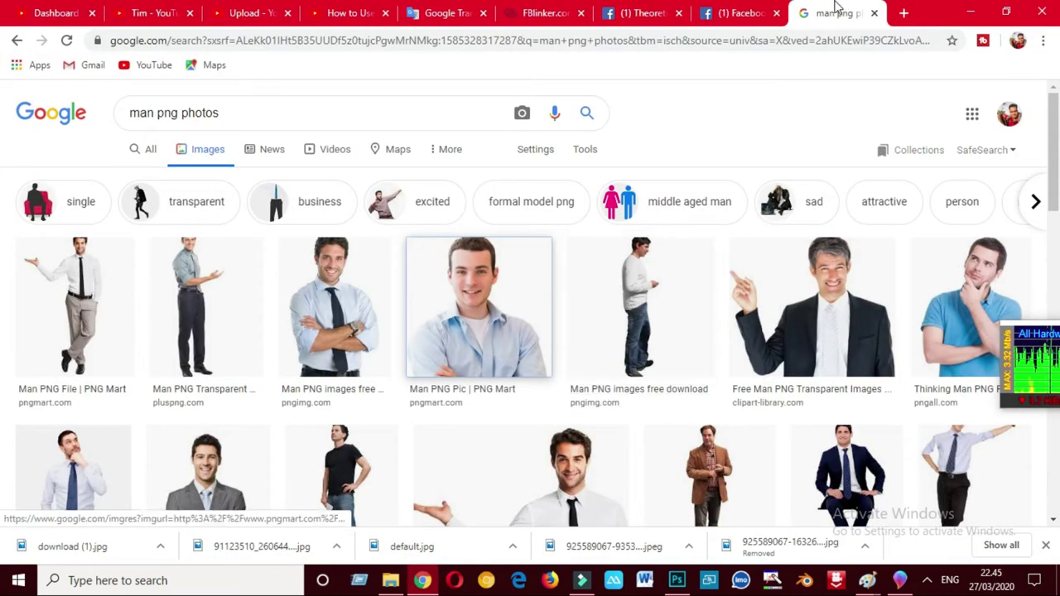
pyautogui.click(735, 12)
pyautogui.click(1030, 95)
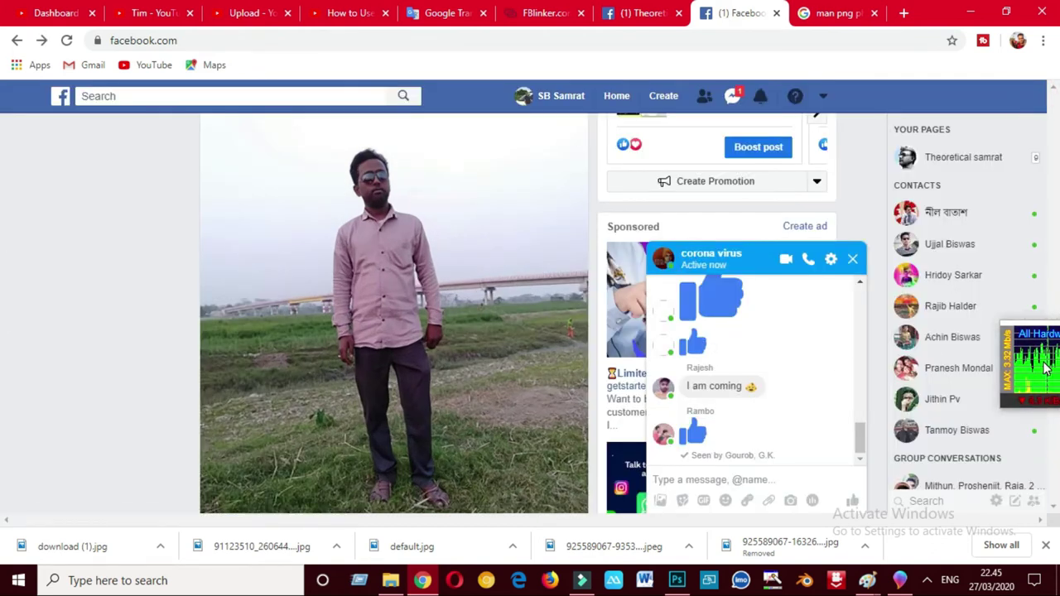
pyautogui.moveTo(1054, 121); pyautogui.dragTo(1055, 125)
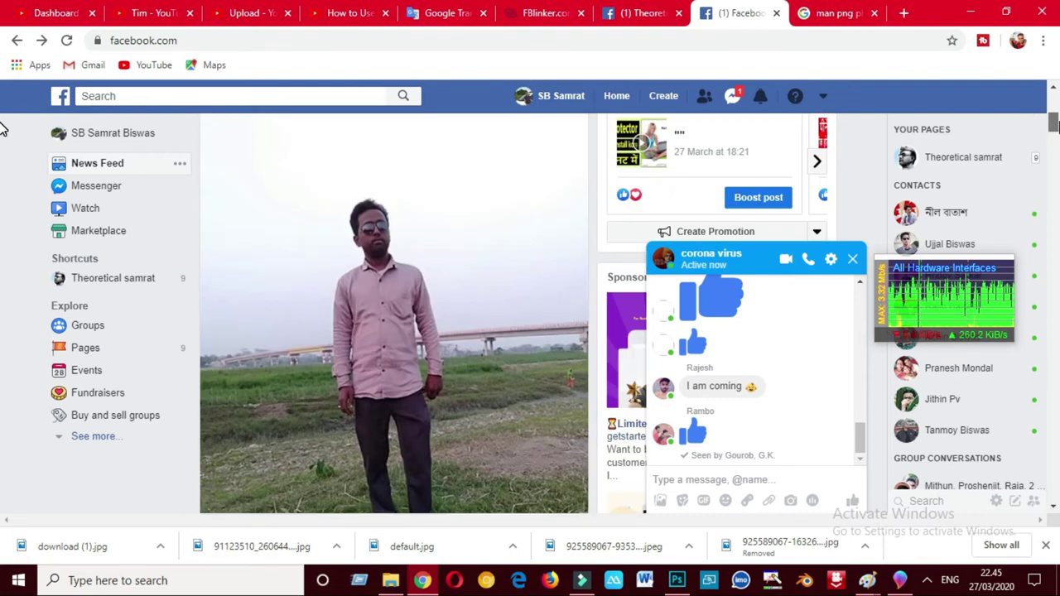
pyautogui.rightClick(398, 205)
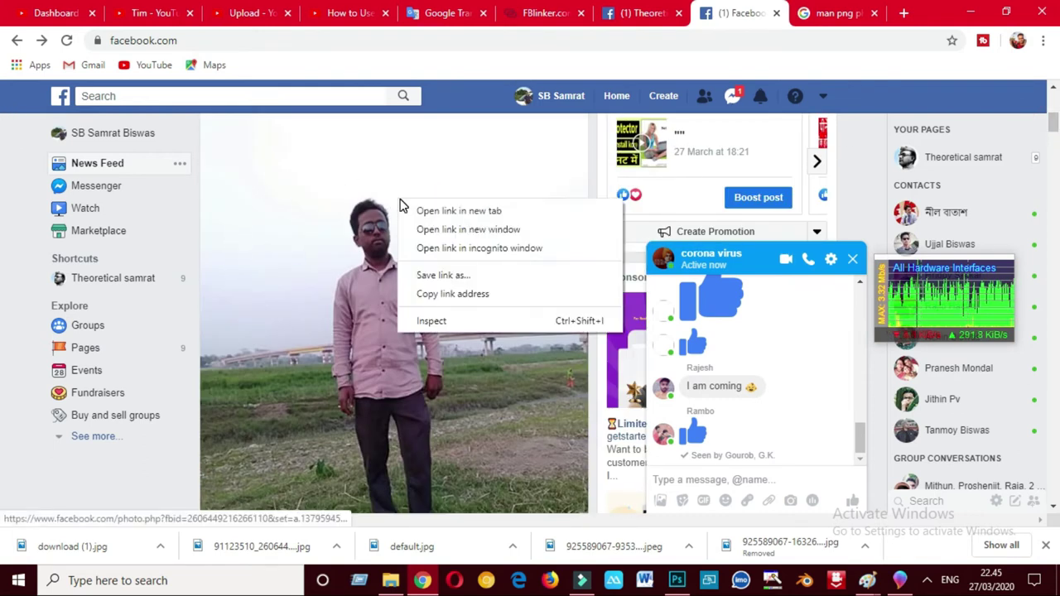
pyautogui.click(325, 254)
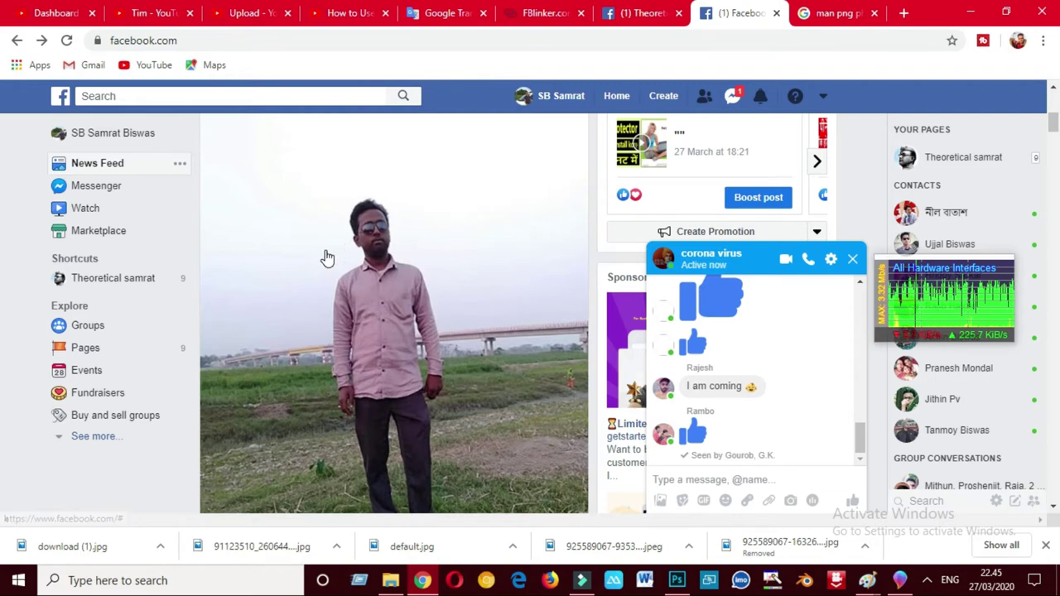
pyautogui.rightClick(362, 239)
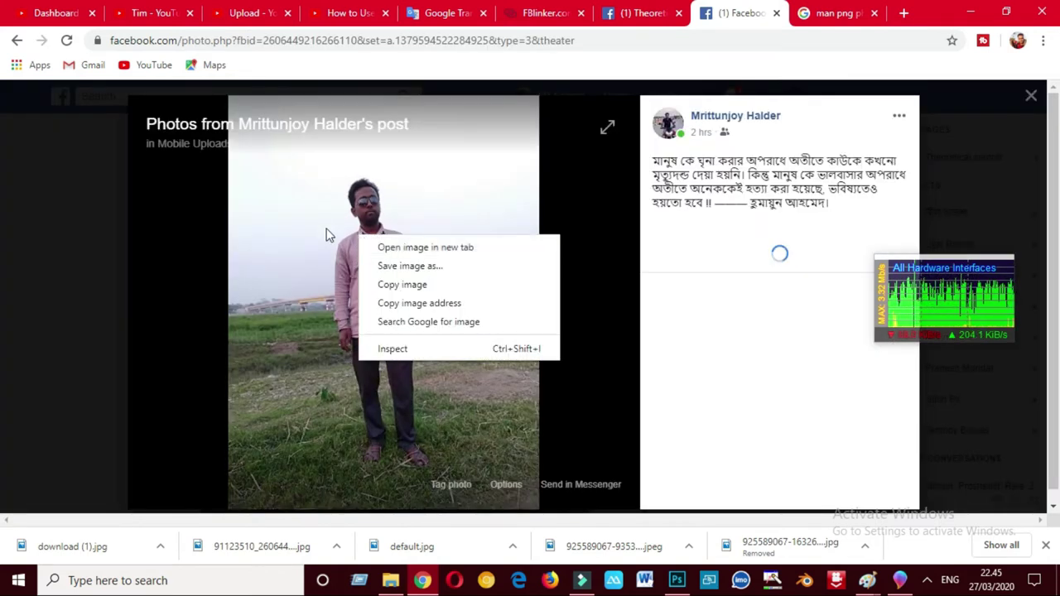
pyautogui.click(396, 284)
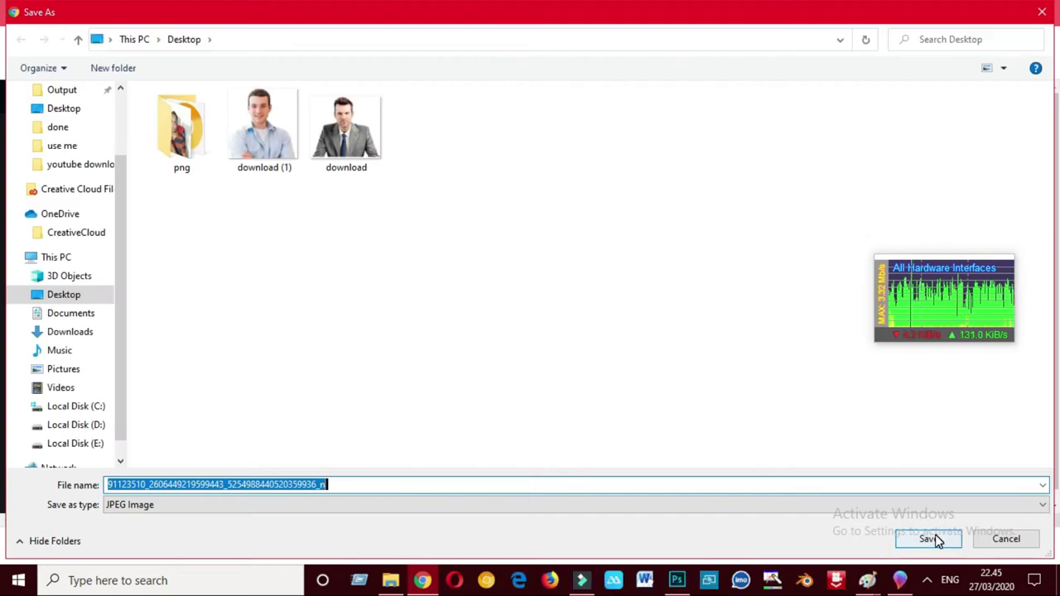
pyautogui.click(935, 536)
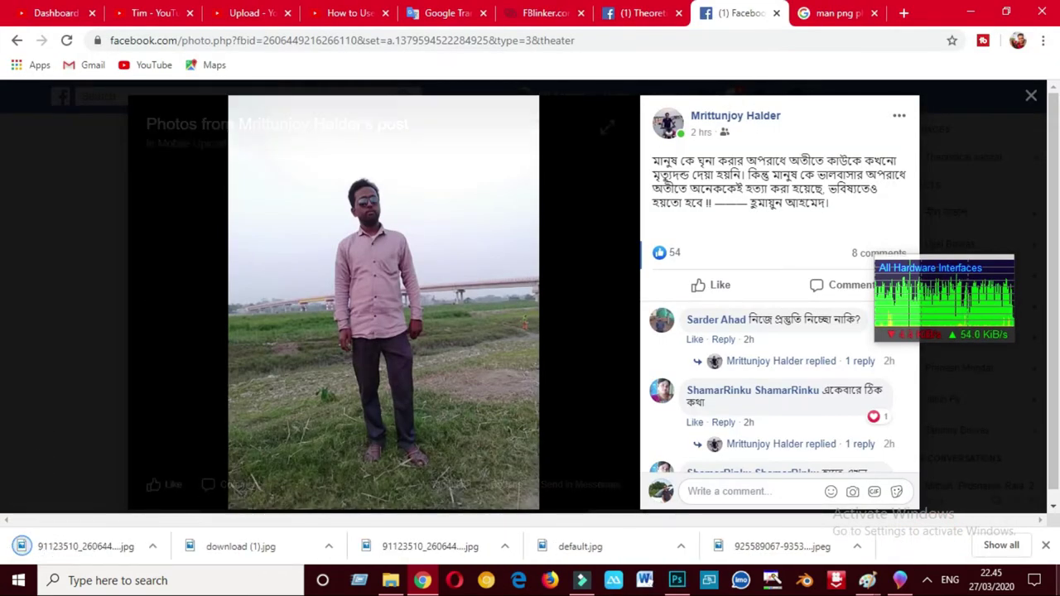
# Step: Check the file size of the saved Facebook photo in its properties on the desktop
pyautogui.click(1057, 586)
pyautogui.rightClick(129, 197)
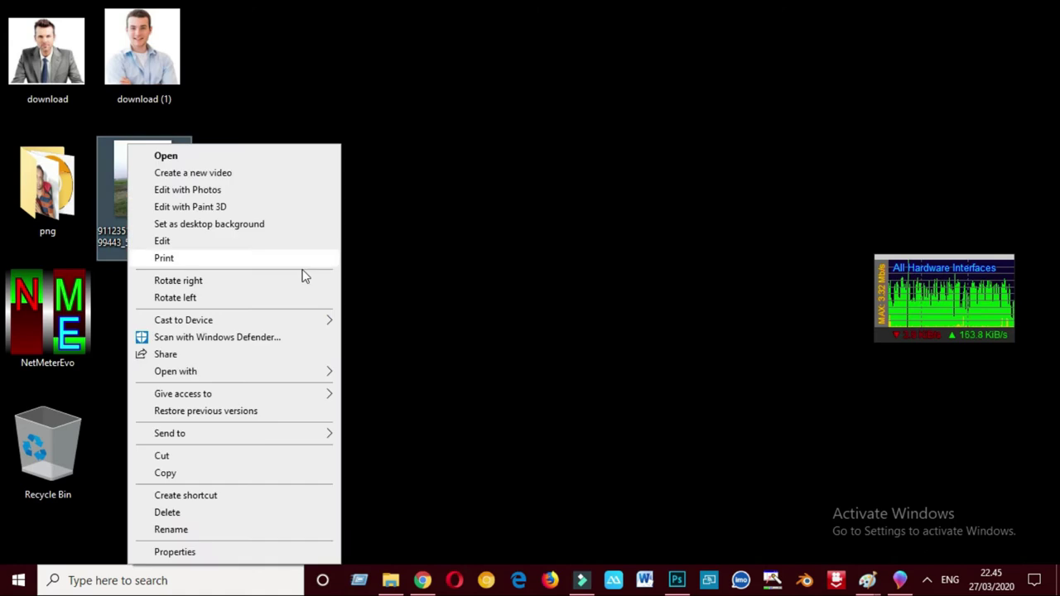
pyautogui.click(230, 555)
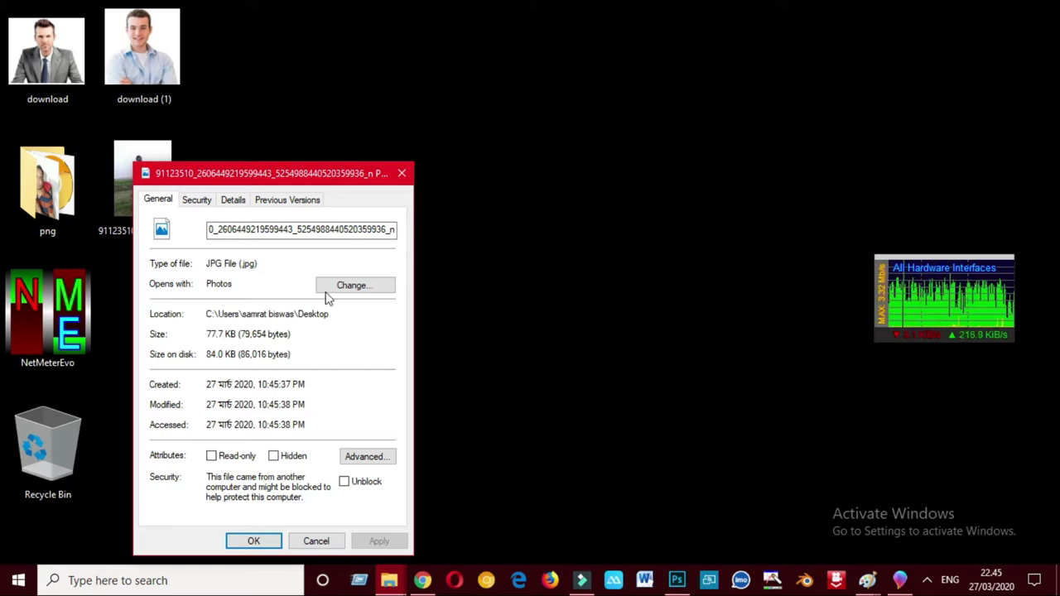
pyautogui.click(398, 176)
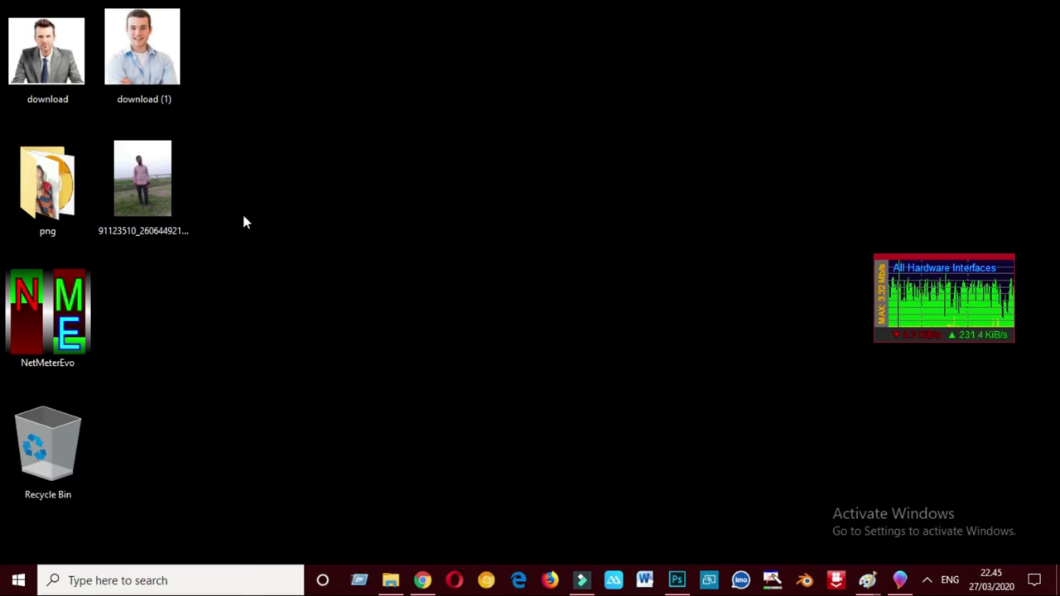
# Step: Review the properties of download (1) again to compare its file size with the Facebook photo
pyautogui.rightClick(158, 52)
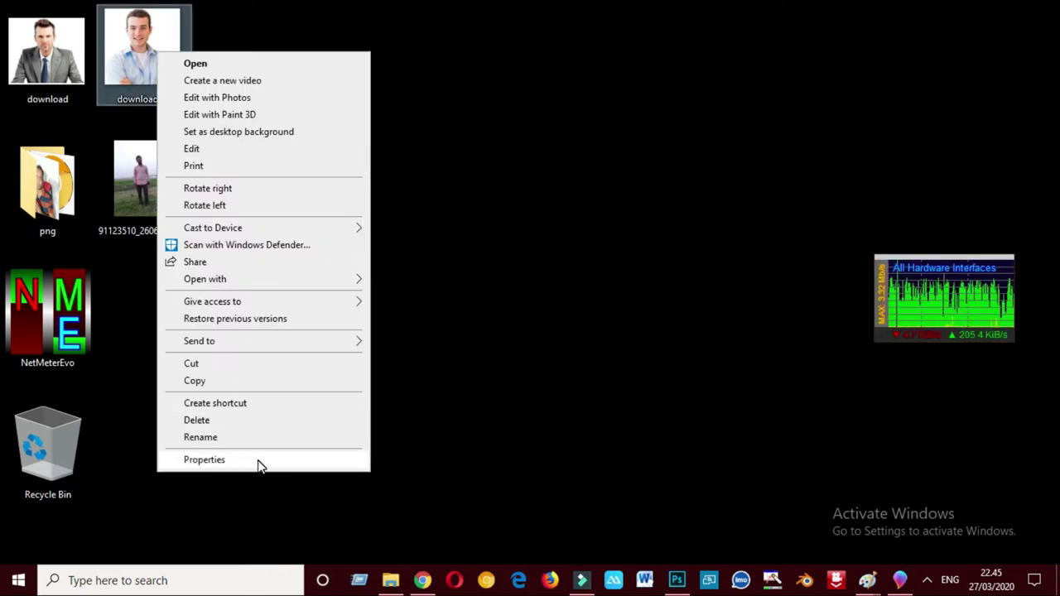
pyautogui.click(258, 461)
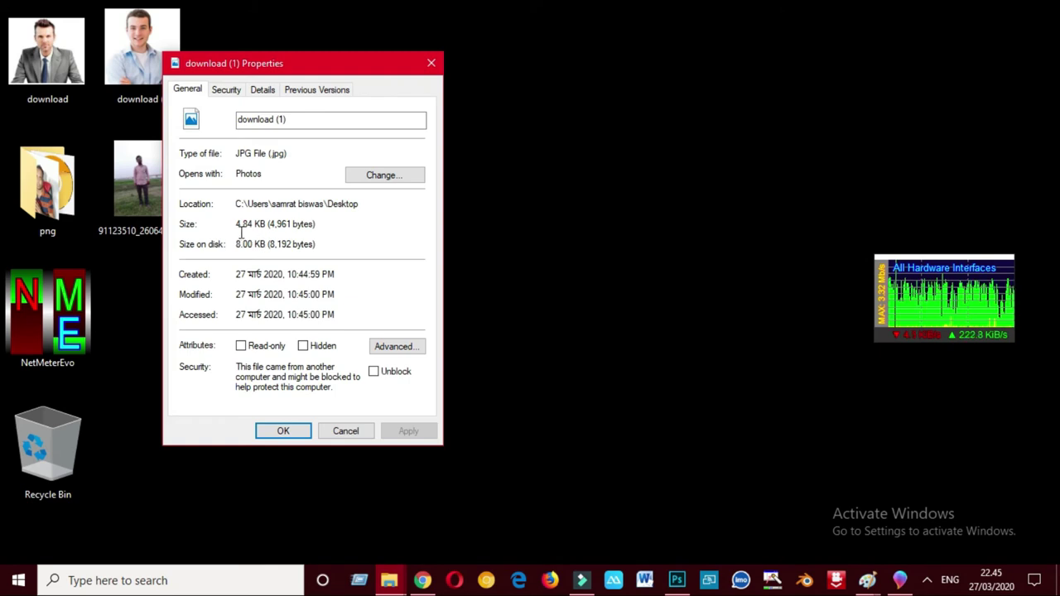
pyautogui.click(431, 63)
# Step: Open the download (1) image from the desktop in Paint
pyautogui.rightClick(168, 59)
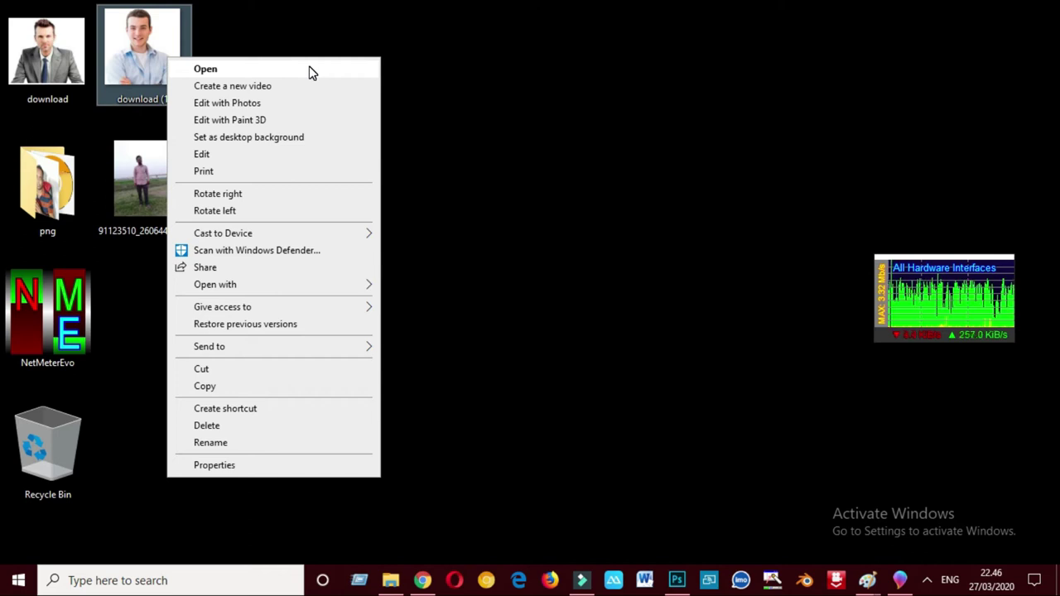
pyautogui.click(461, 24)
pyautogui.rightClick(149, 34)
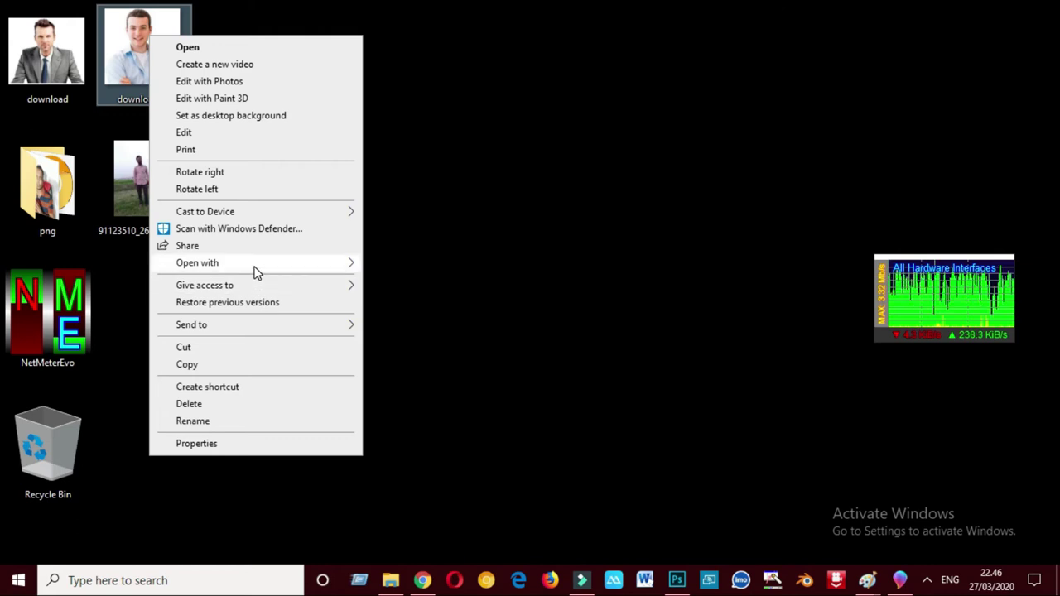
pyautogui.moveTo(349, 264)
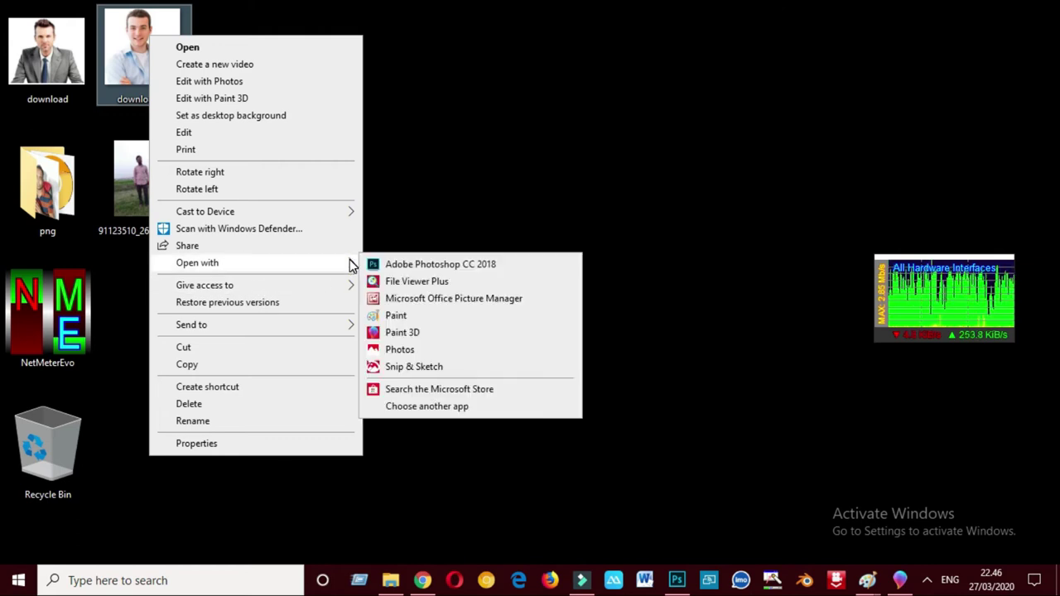
pyautogui.click(397, 316)
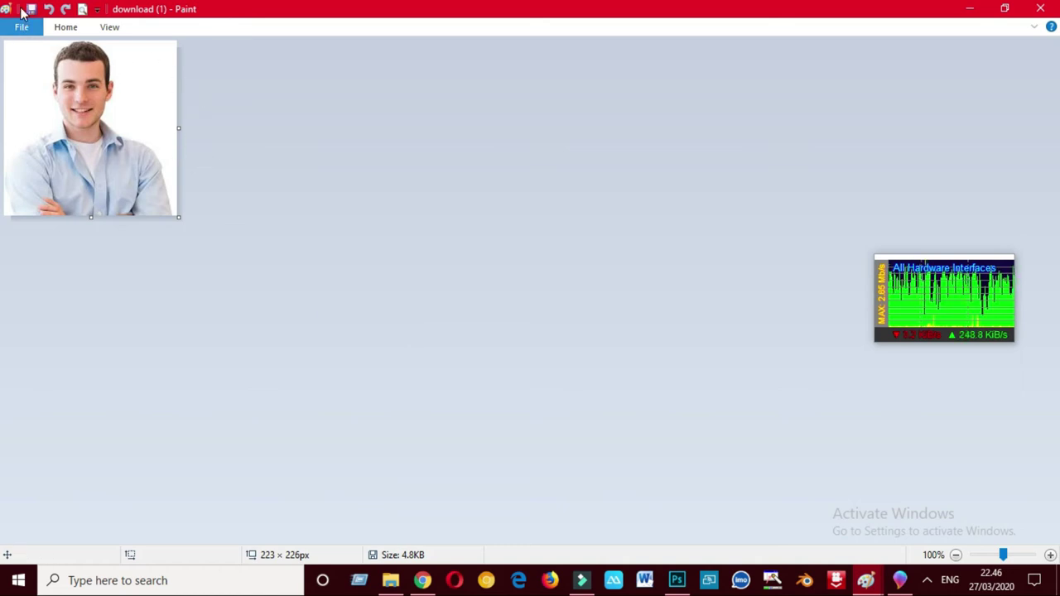
# Step: Save the image to the Desktop as a 24-bit BMP picture named "ssss"
pyautogui.click(33, 33)
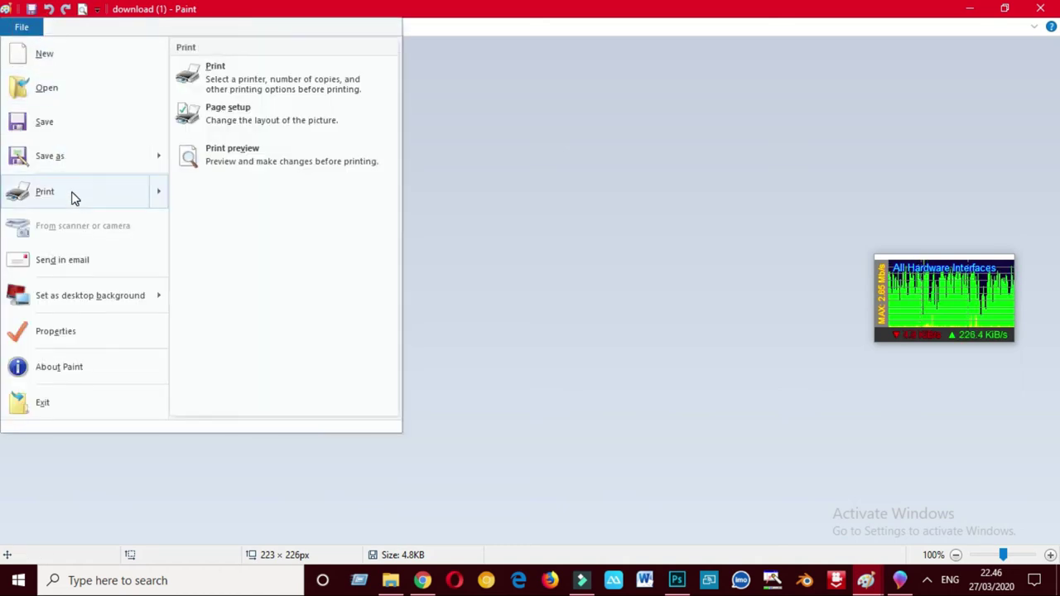
pyautogui.moveTo(82, 163)
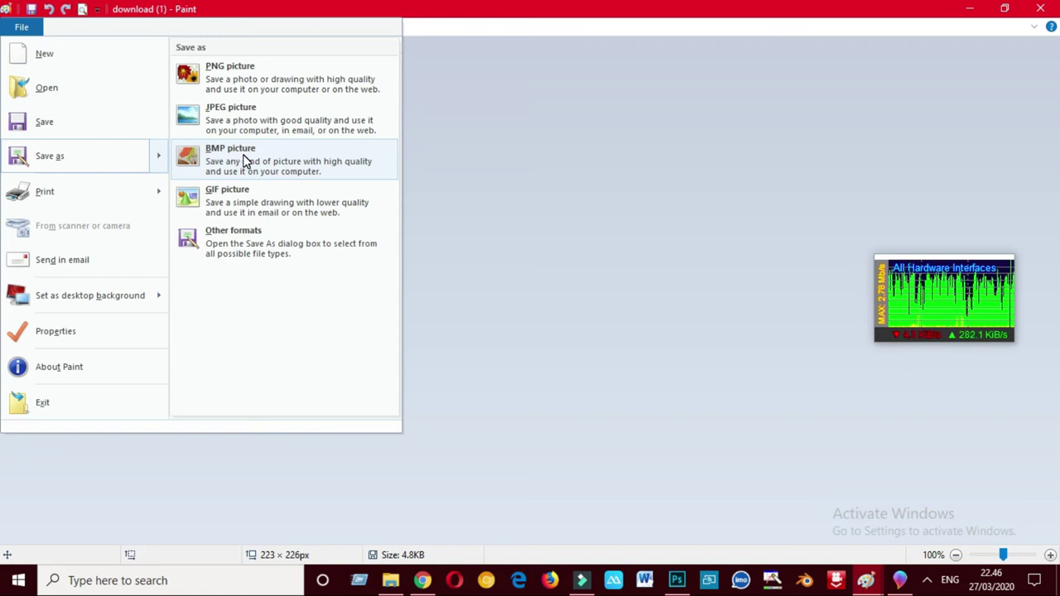
pyautogui.click(243, 160)
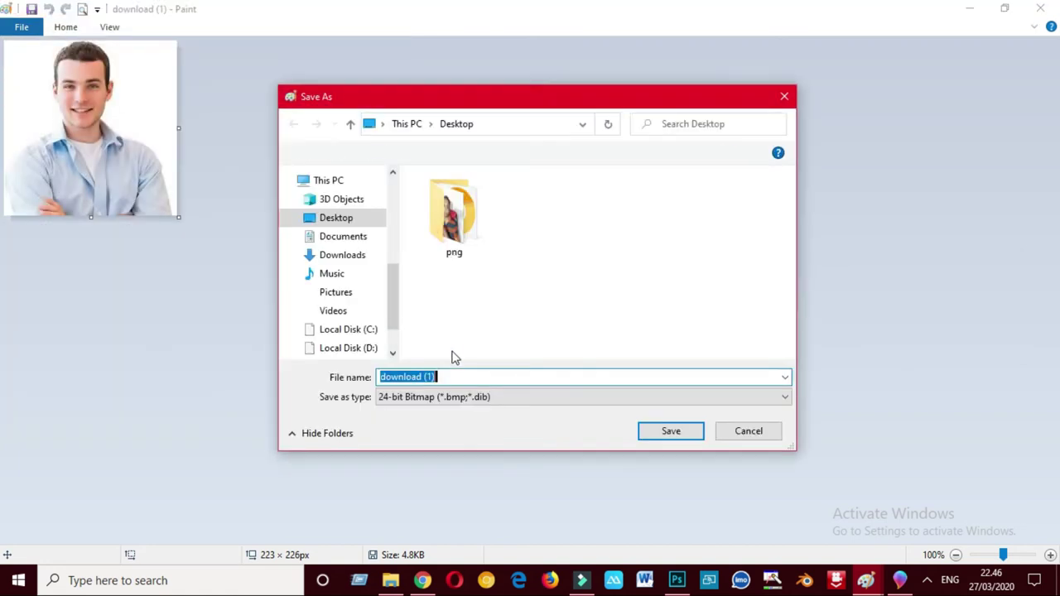
pyautogui.write('ssss')
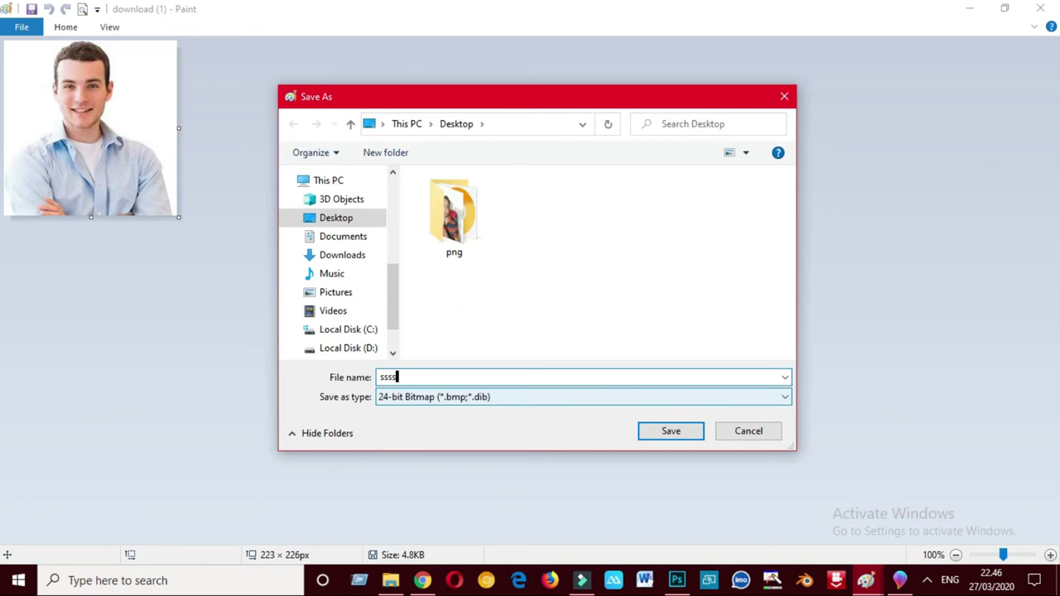
pyautogui.click(669, 430)
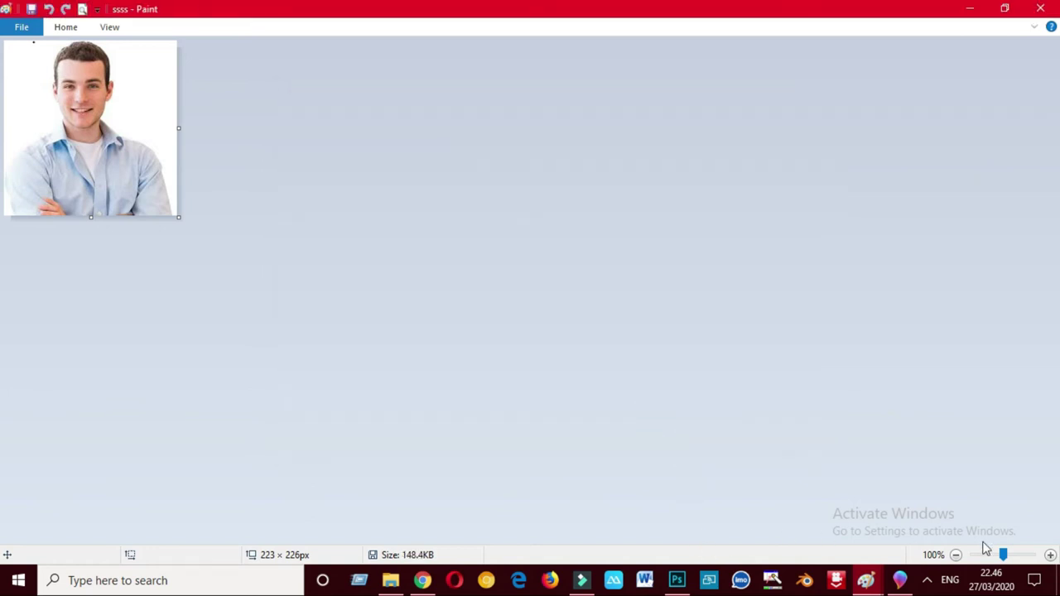
# Step: Minimize Paint and check the file type and size of the ssss image in its properties
pyautogui.click(970, 8)
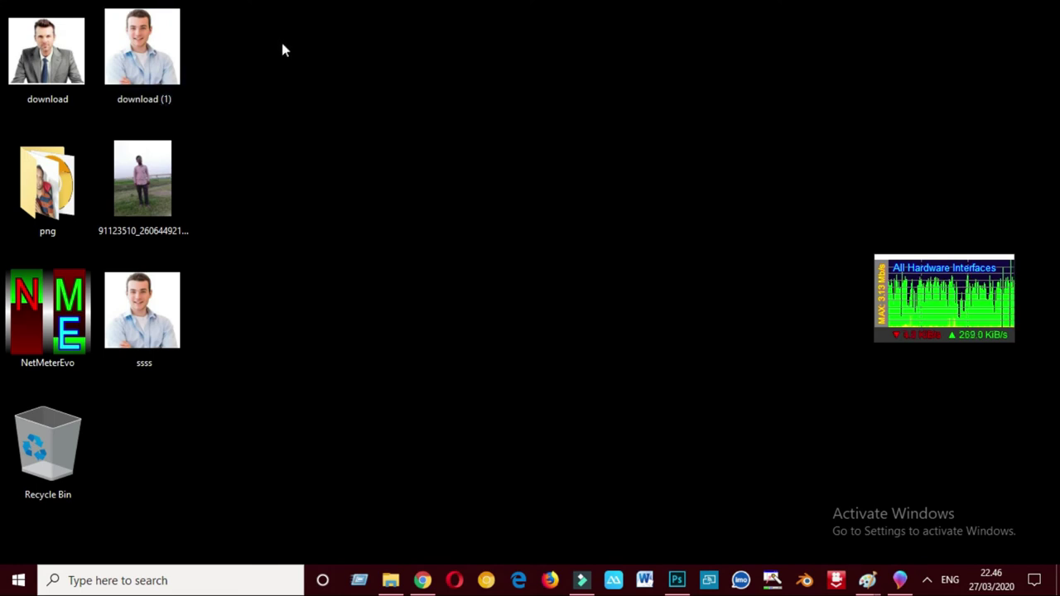
pyautogui.rightClick(143, 306)
pyautogui.click(248, 552)
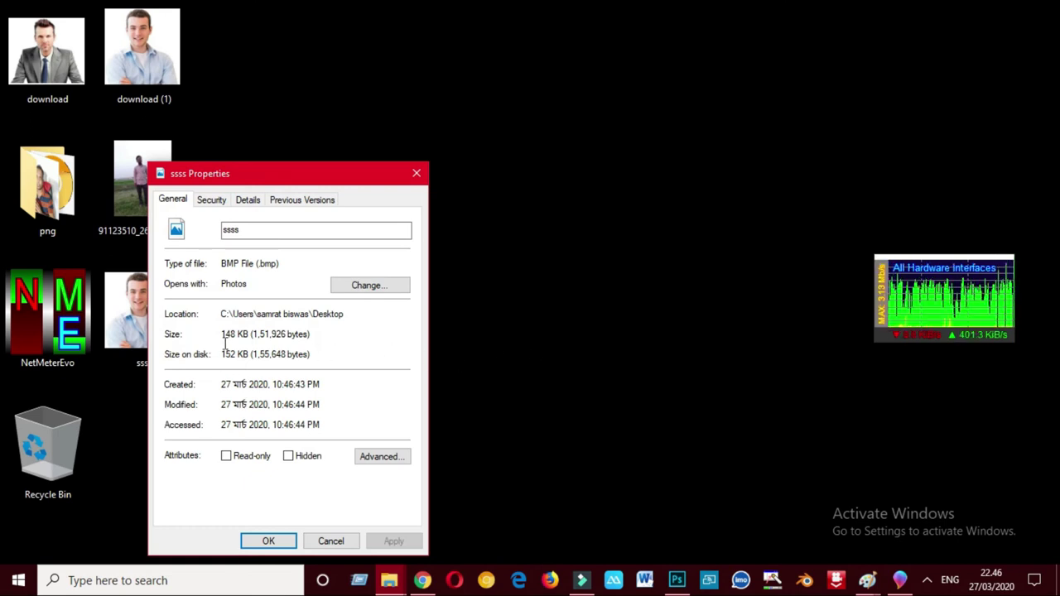
# Step: Close the ssss properties and open the Facebook photo from the desktop in Paint
pyautogui.click(414, 176)
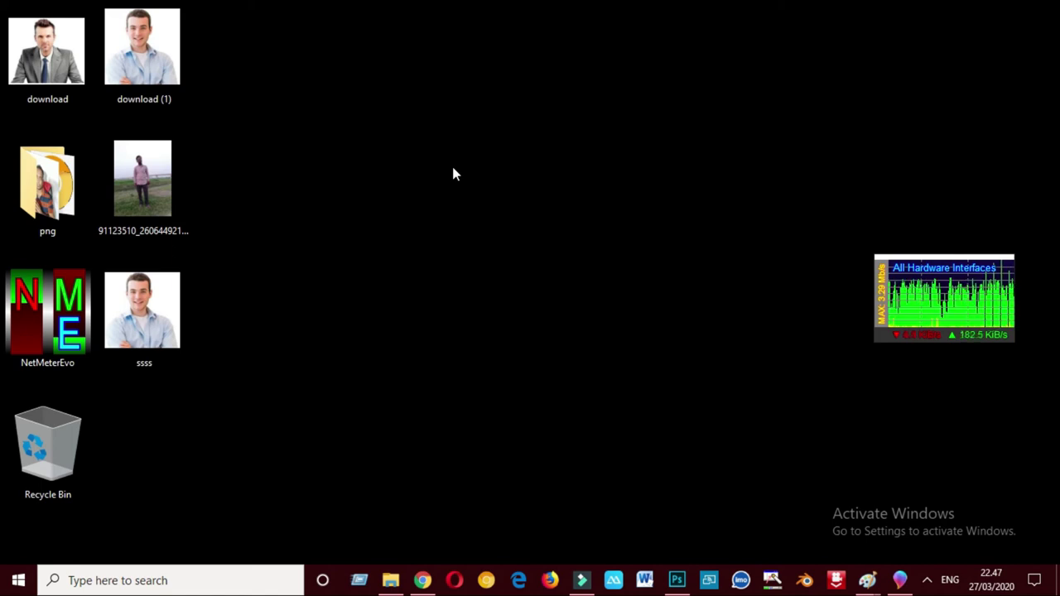
pyautogui.rightClick(140, 168)
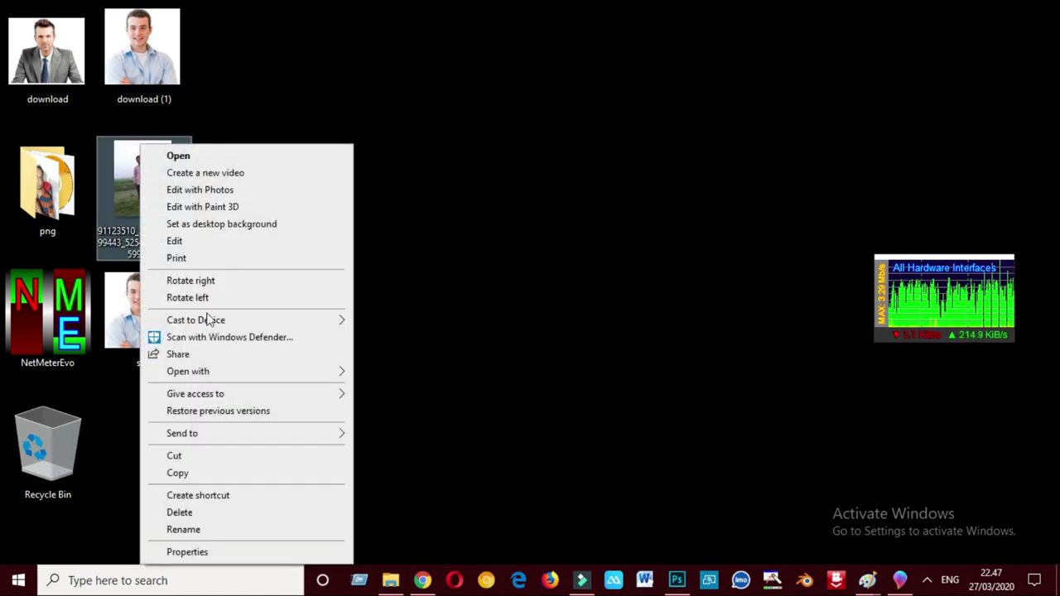
pyautogui.moveTo(294, 373)
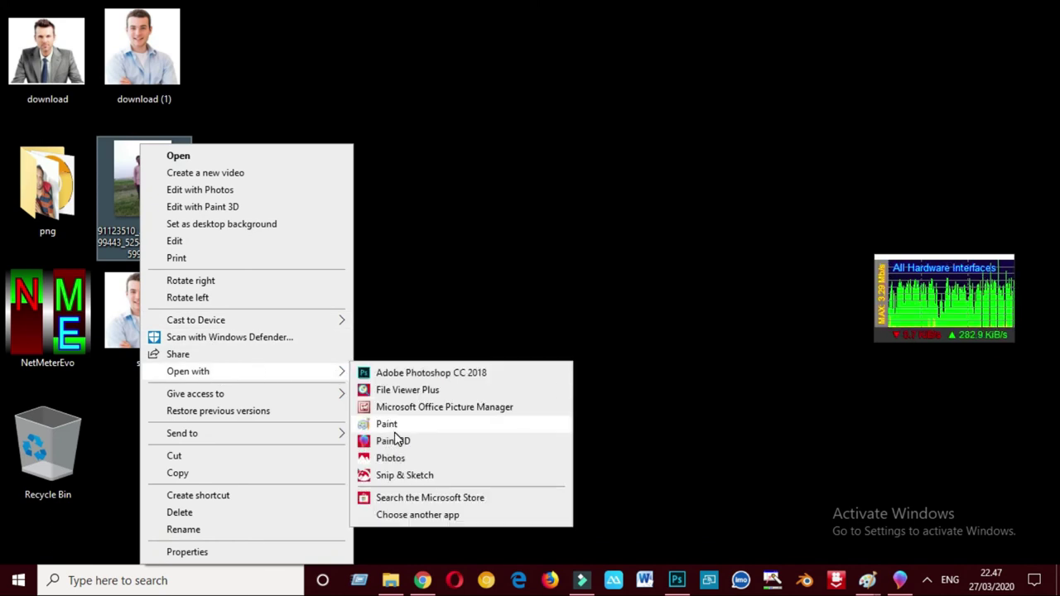
pyautogui.click(386, 424)
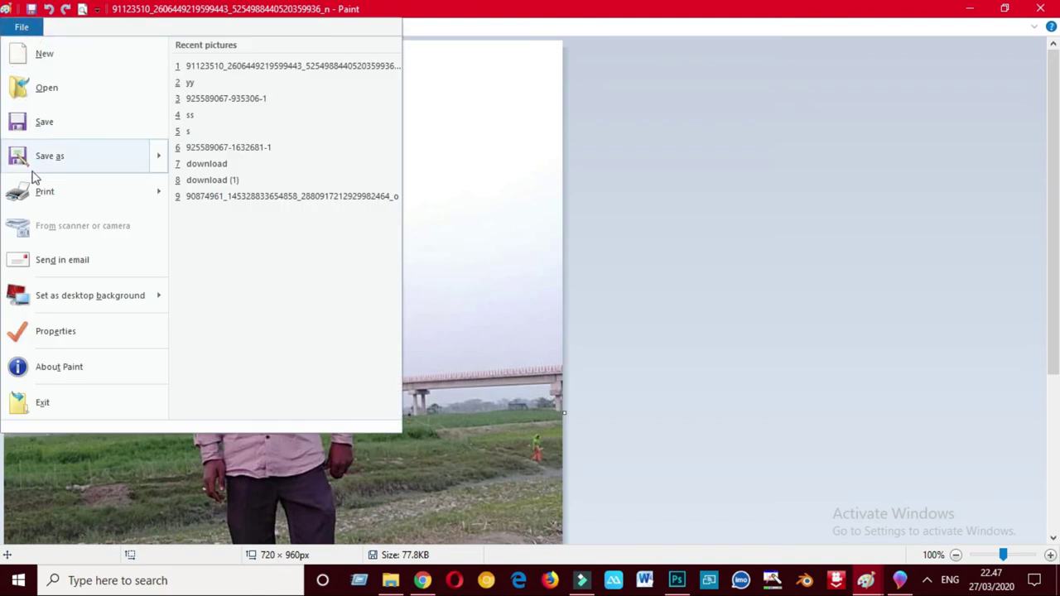
# Step: Save the Facebook photo to the Desktop as a 24-bit BMP picture named "mmm"
pyautogui.moveTo(52, 159)
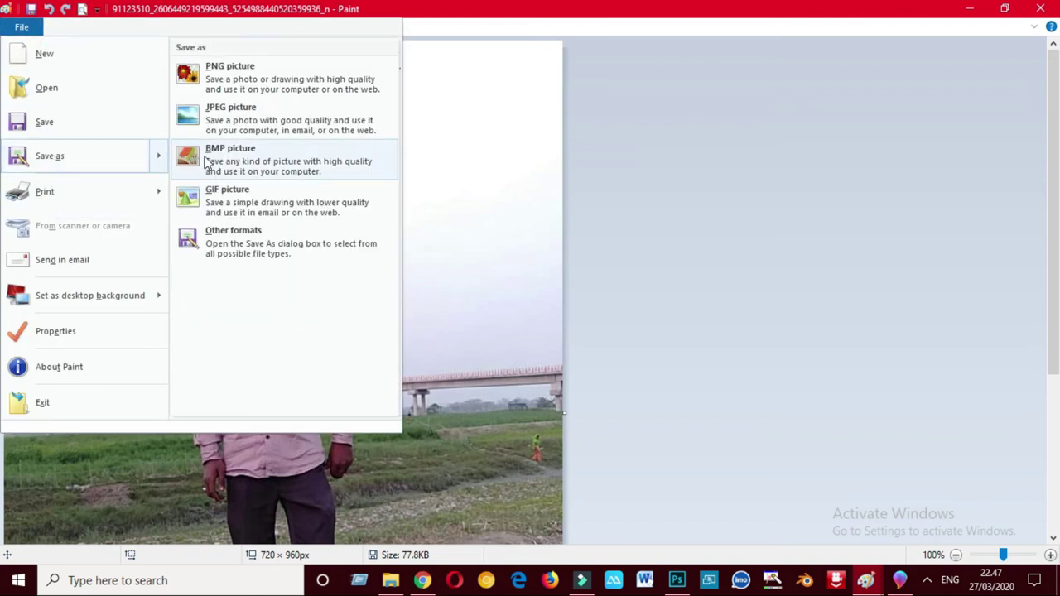
pyautogui.click(232, 157)
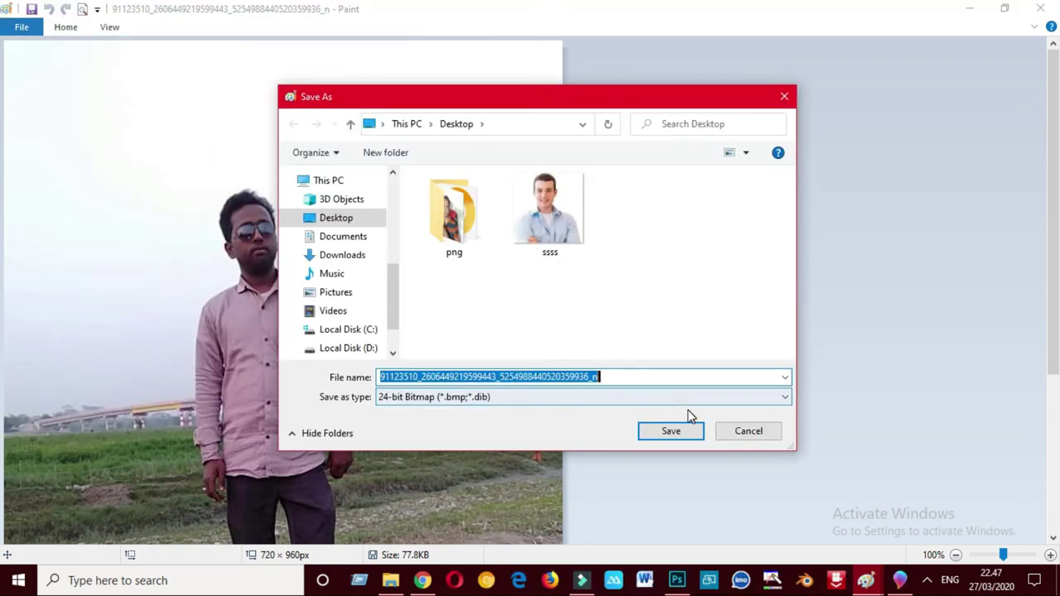
pyautogui.write('mmmm')
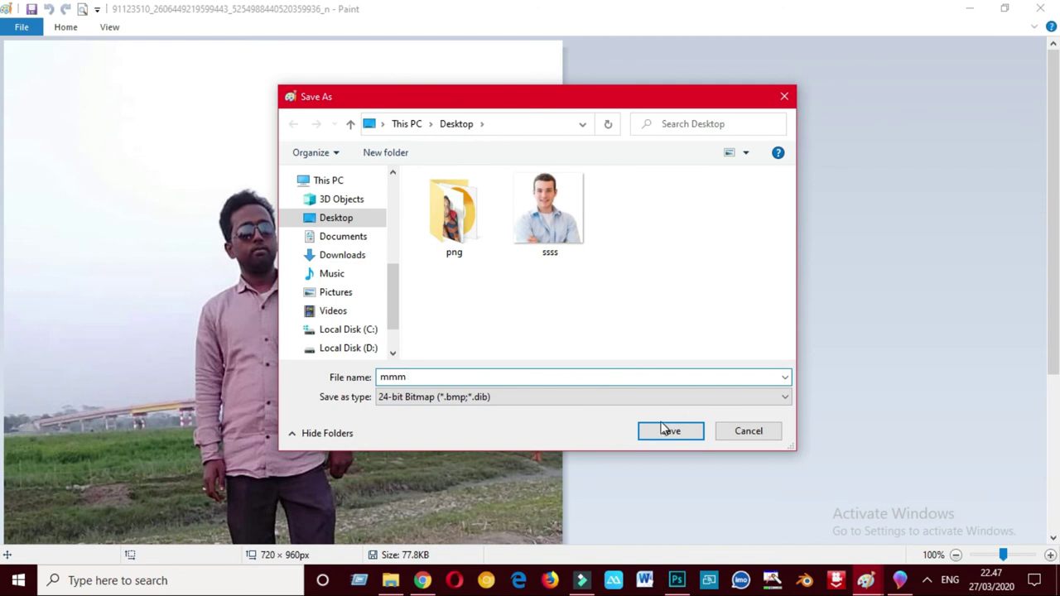
pyautogui.click(668, 428)
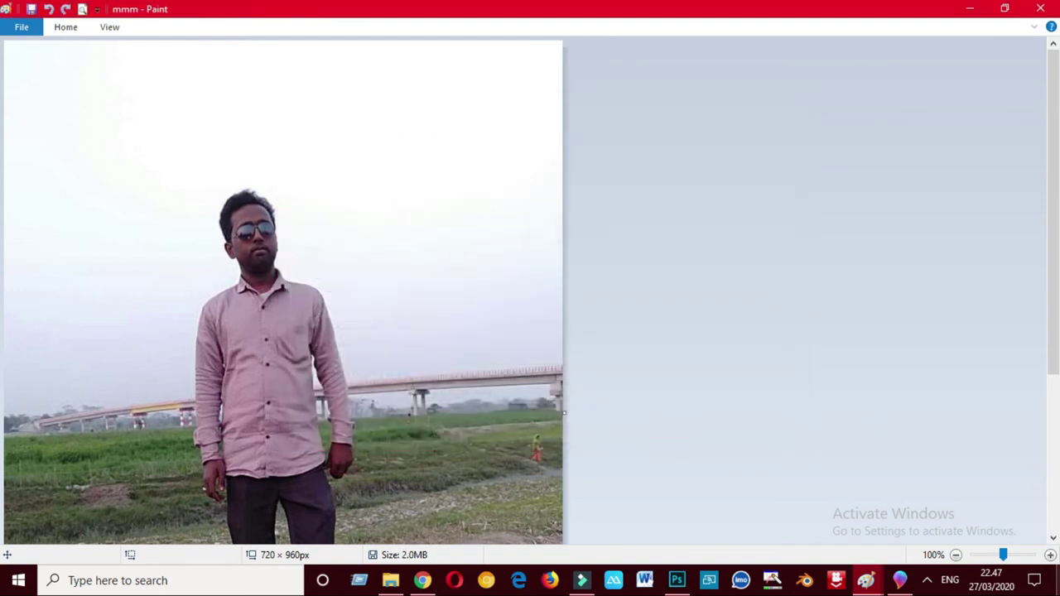
# Step: Return to the desktop and check the original Facebook photo's file type and size in its properties
pyautogui.press('super+d')
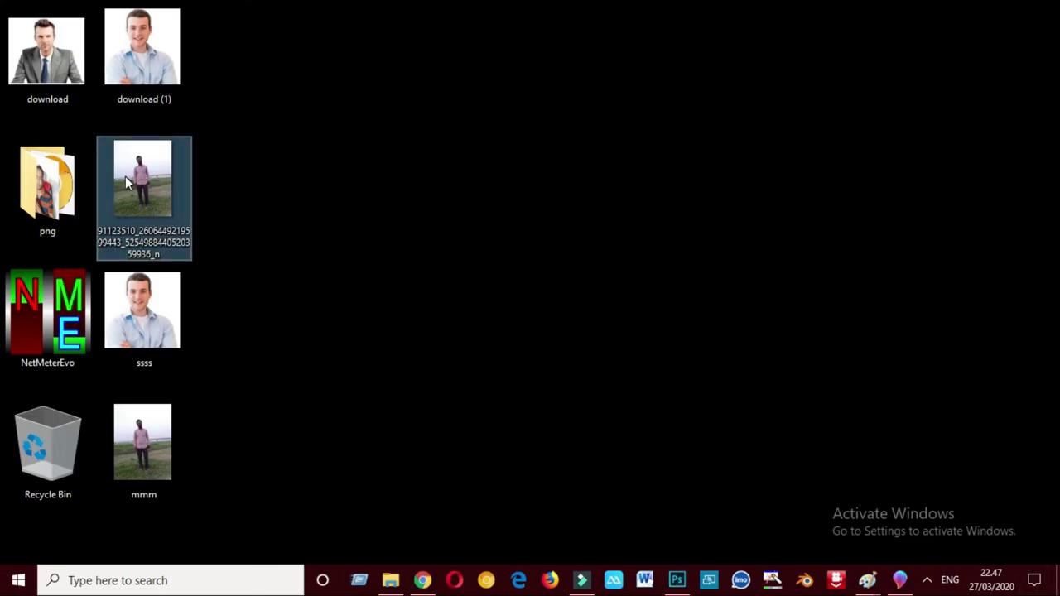
pyautogui.rightClick(133, 184)
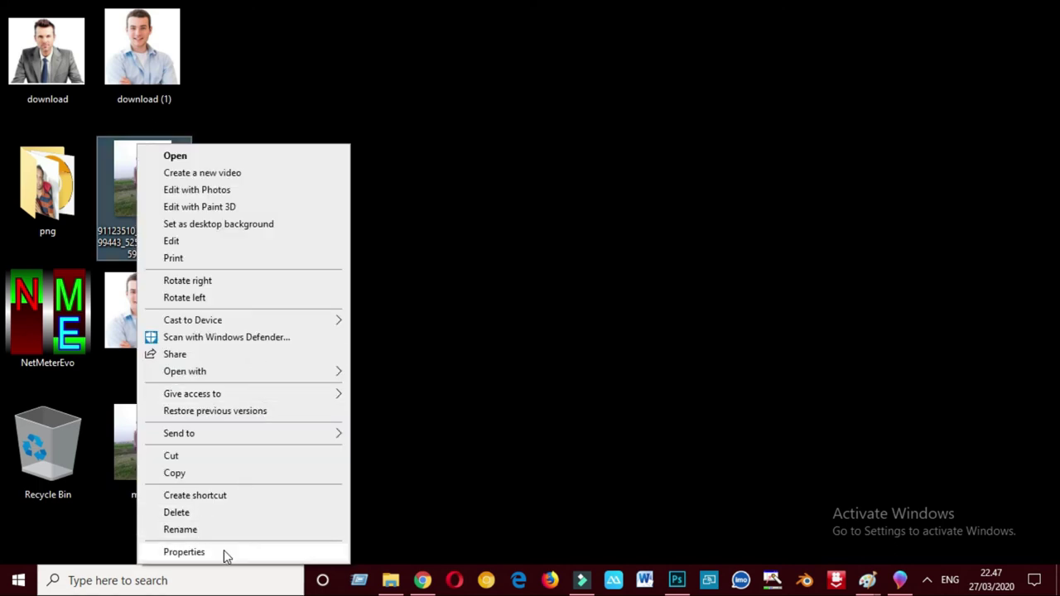
pyautogui.click(224, 551)
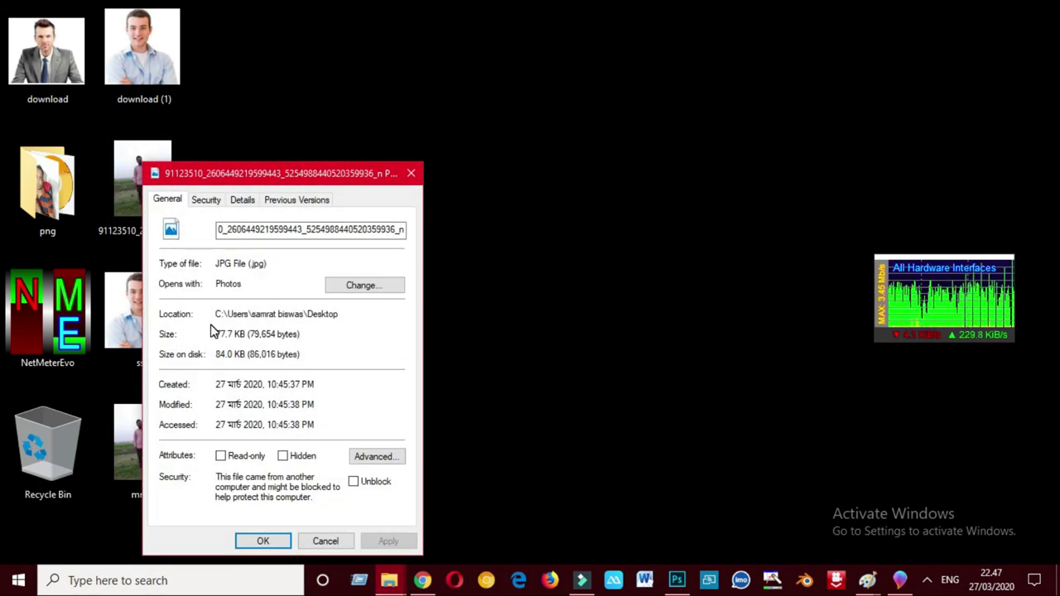
pyautogui.click(411, 173)
# Step: Check the file type and size of the mmm image in its properties for comparison with the original
pyautogui.click(146, 442)
pyautogui.rightClick(145, 441)
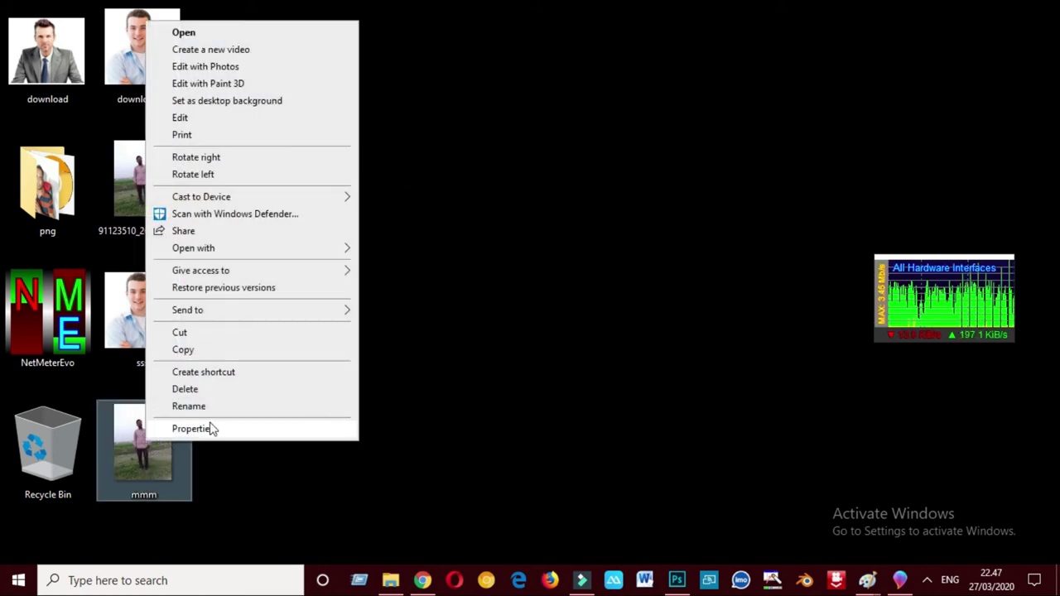
pyautogui.click(206, 428)
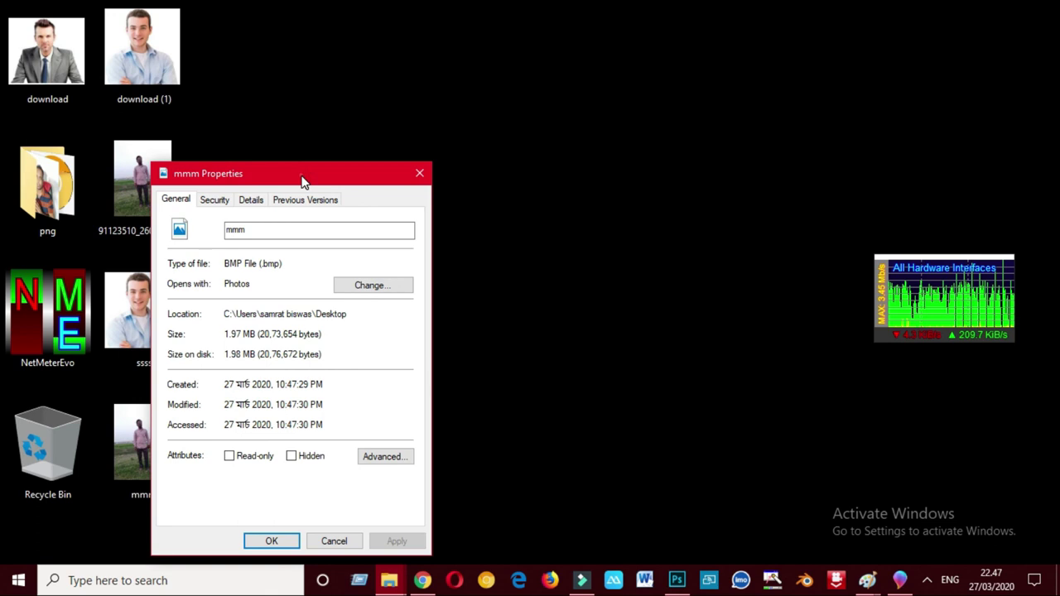
pyautogui.moveTo(301, 175); pyautogui.dragTo(534, 120)
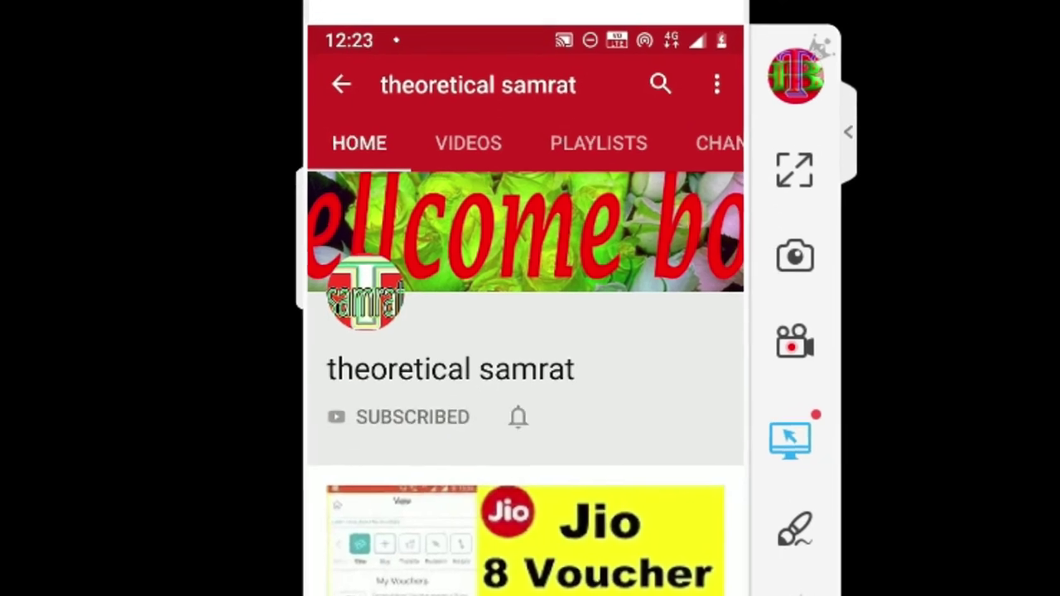
# Step: Set the notifications of the subscribed YouTube channel to All
pyautogui.click(514, 415)
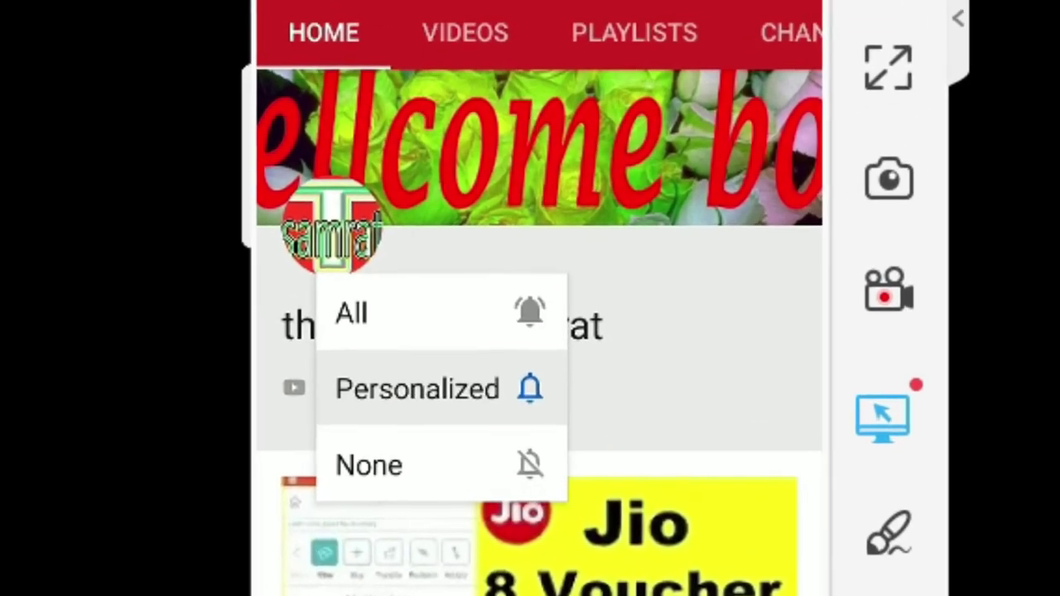
pyautogui.click(360, 326)
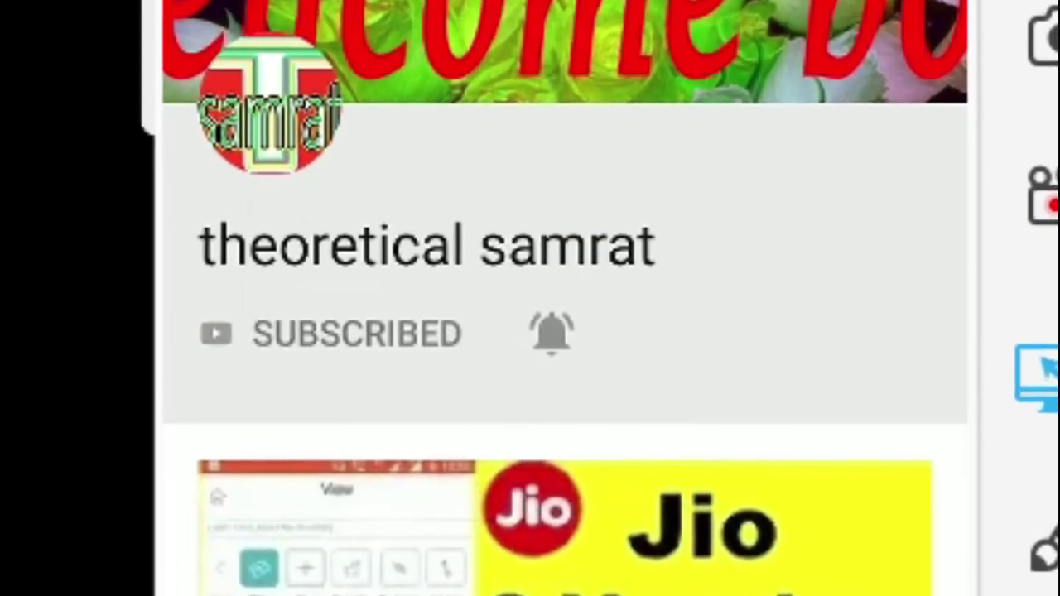